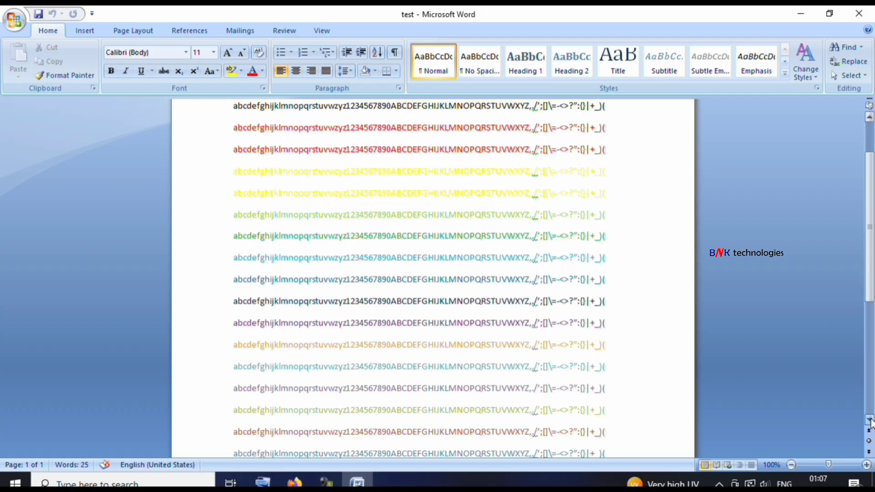
Print one copy of all pages of the test document on the Canon G1030 series HTTP printer.
left_click(870, 419)
left_click(870, 419)
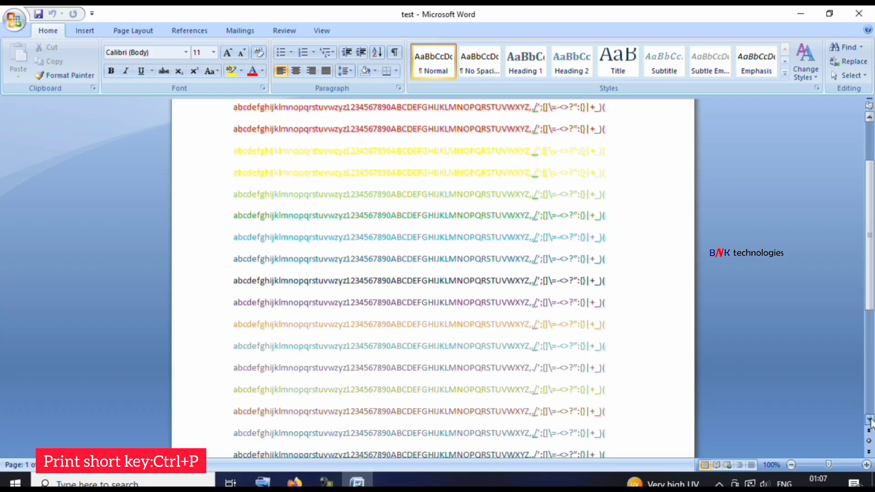
left_click(870, 419)
left_click(870, 420)
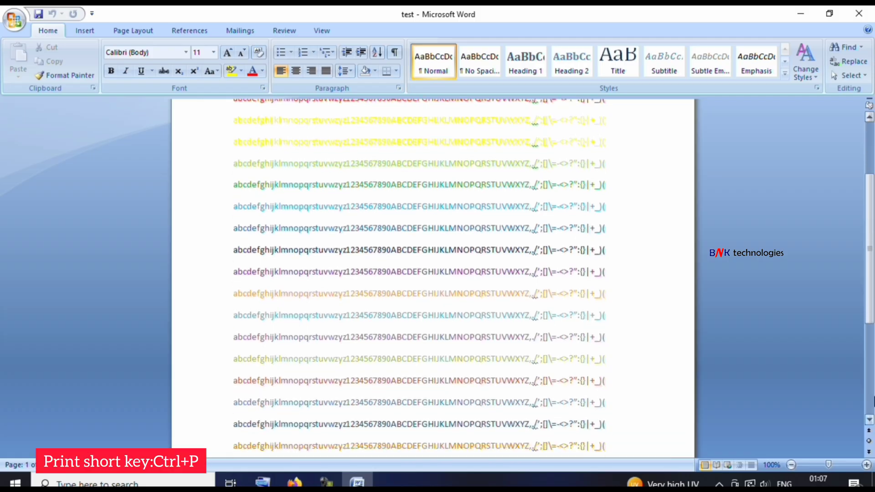
left_click(871, 400)
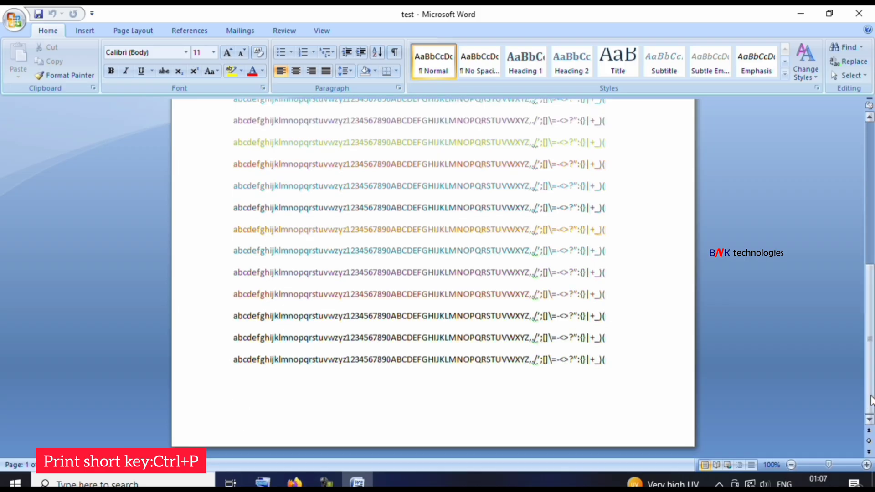
left_click(870, 139)
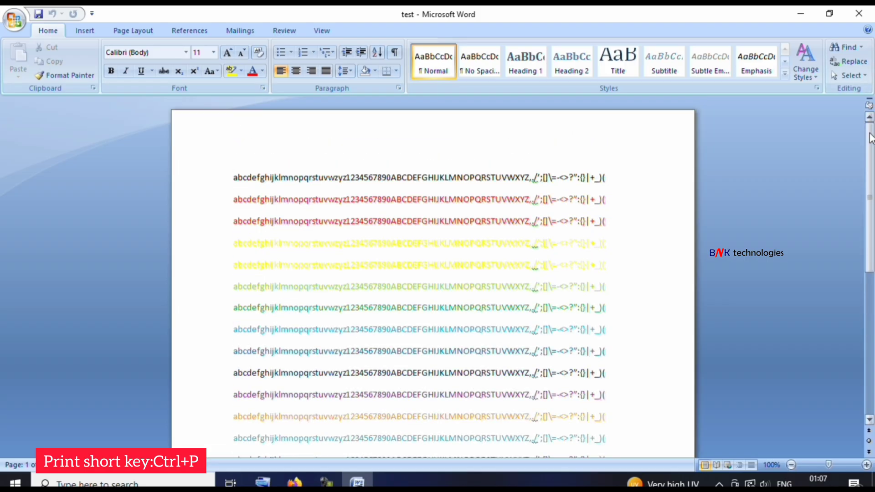
left_click(15, 25)
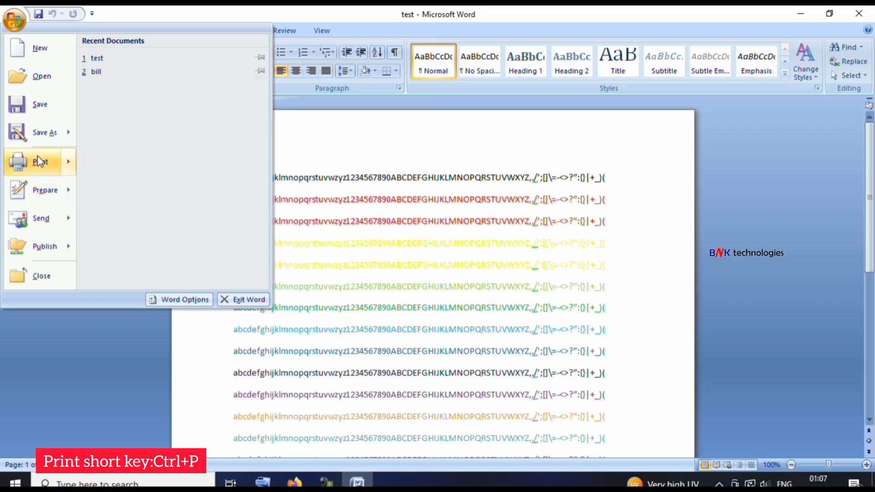
mouse_move(38, 156)
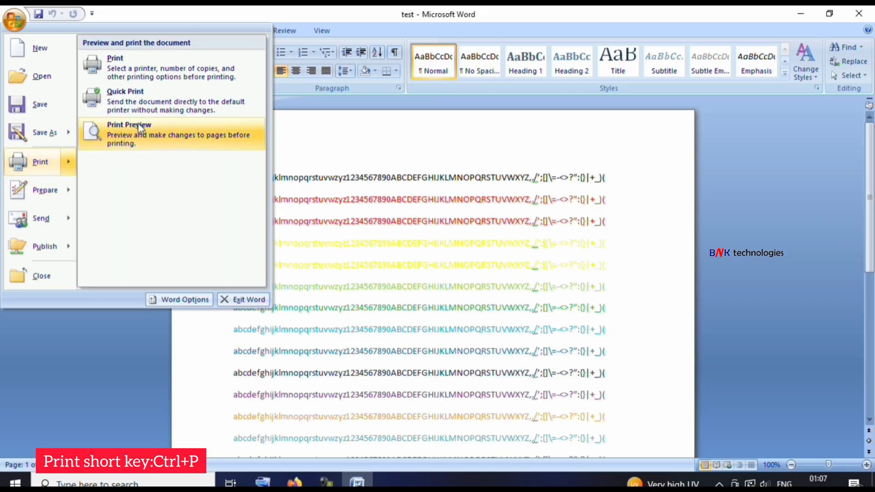
left_click(150, 77)
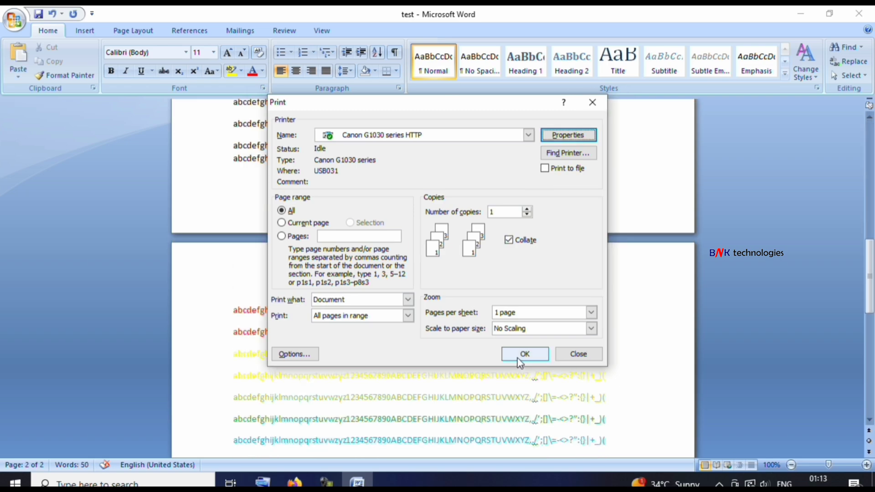
left_click(518, 359)
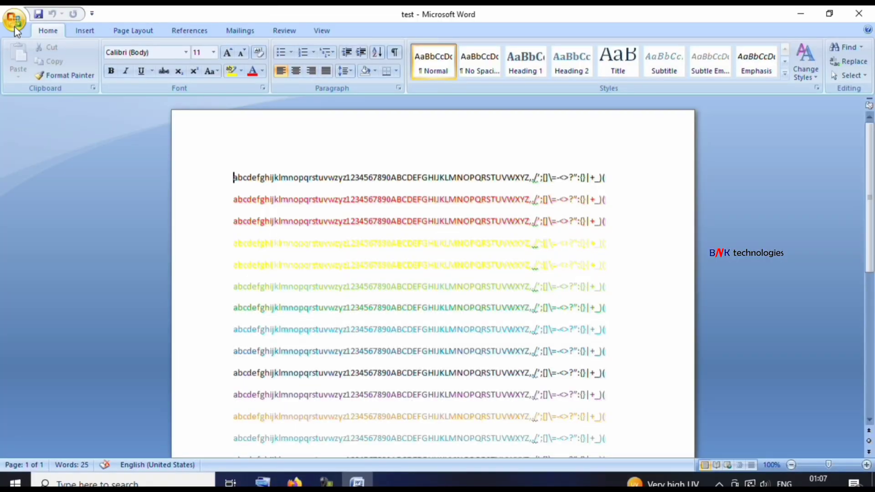
Start another print of the document and open the properties of the Canon G1030 series HTTP printer.
left_click(14, 26)
mouse_move(38, 157)
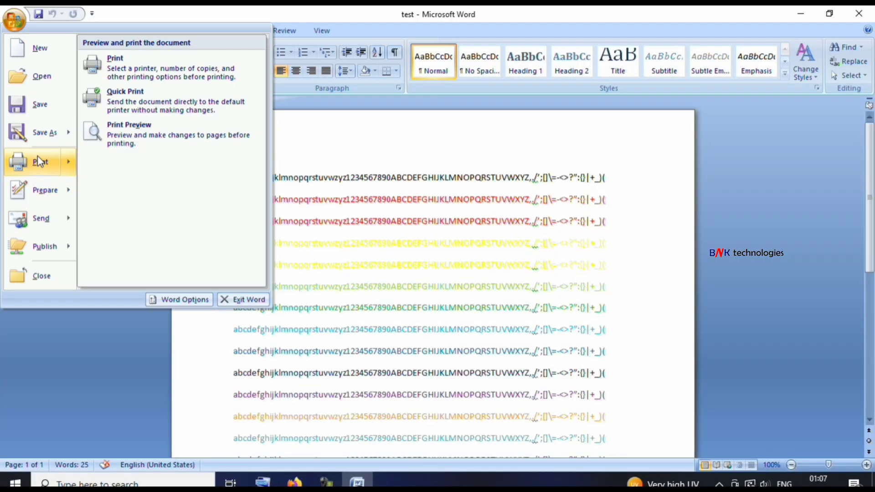
left_click(150, 79)
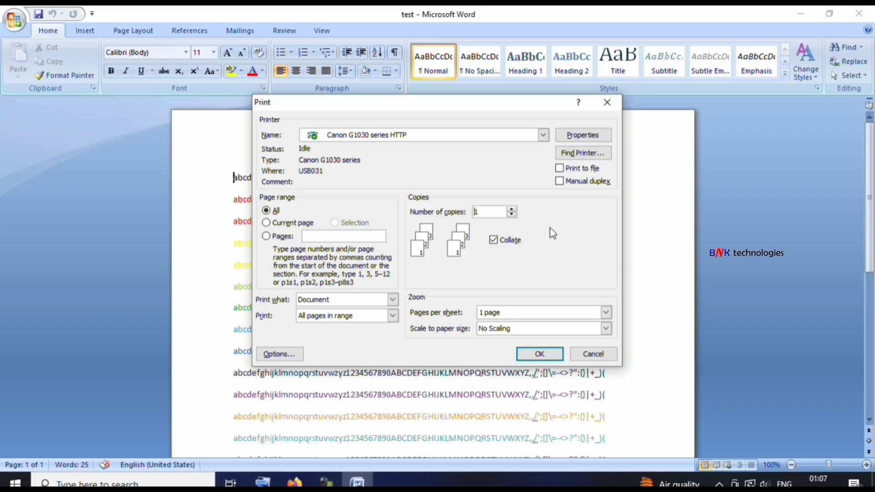
left_click(576, 135)
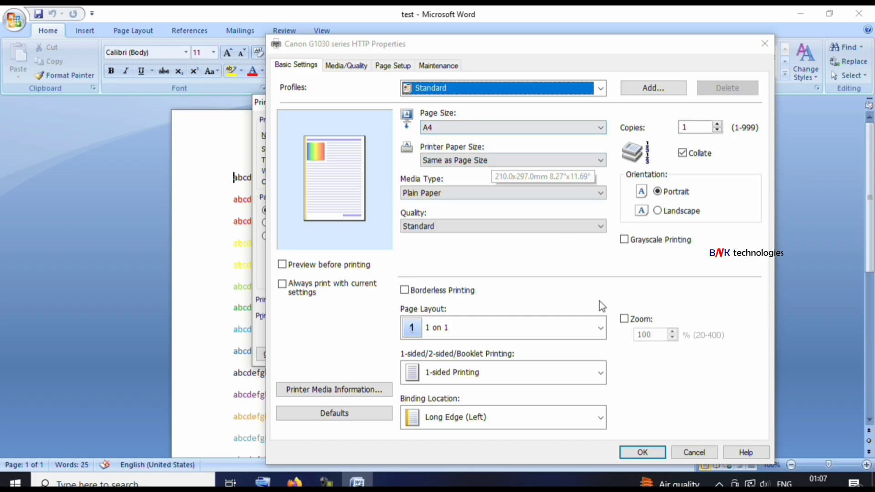
Try the Photo Printing profile twice, switching back to the Standard profile each time.
left_click(428, 90)
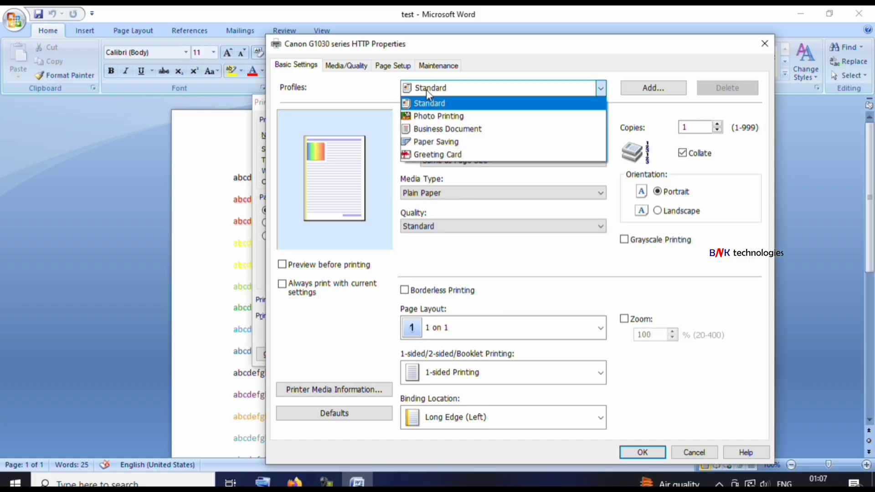
left_click(425, 116)
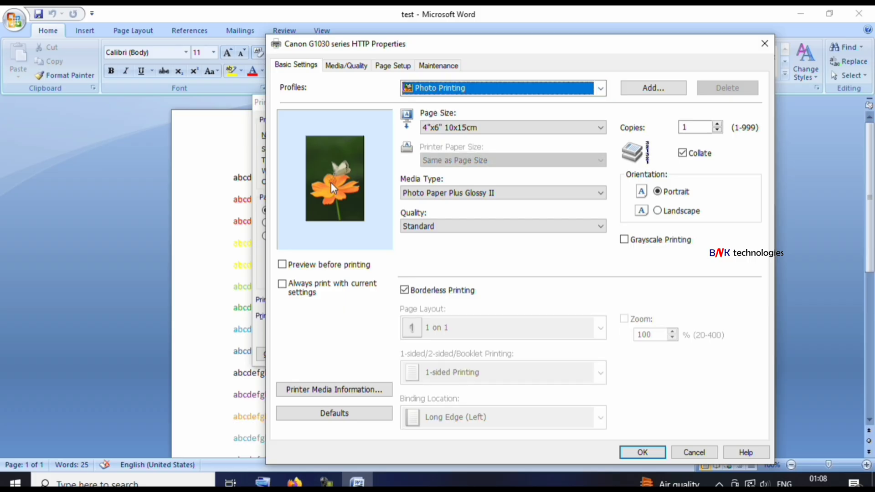
left_click(424, 90)
left_click(426, 104)
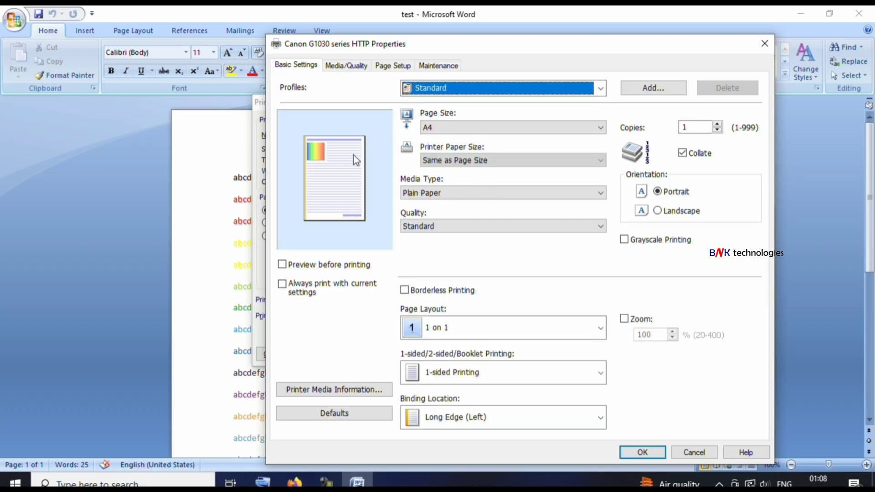
left_click(429, 91)
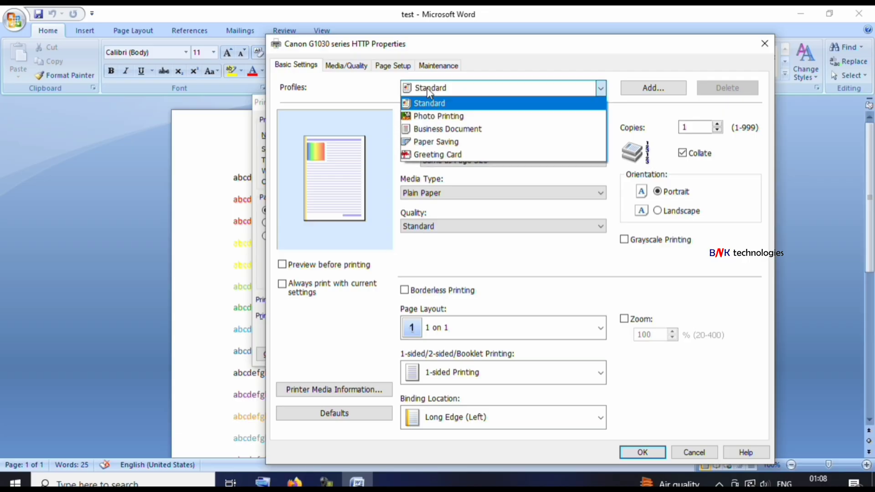
left_click(430, 116)
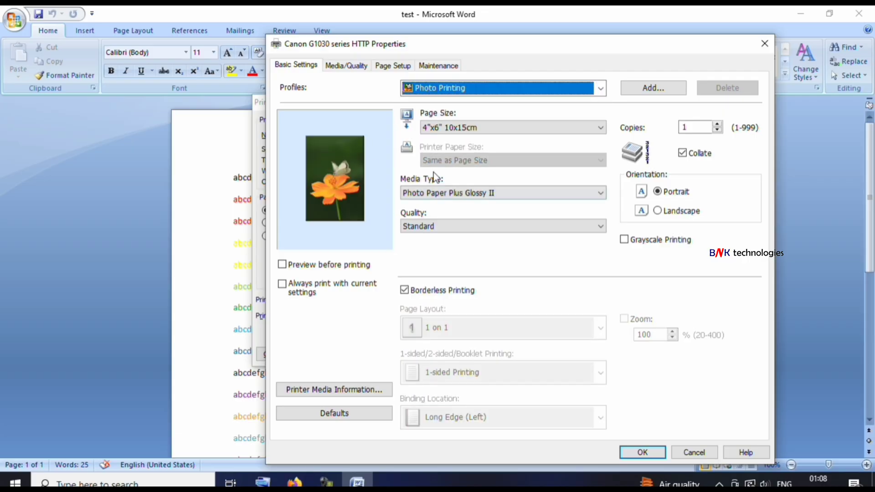
left_click(507, 81)
left_click(503, 104)
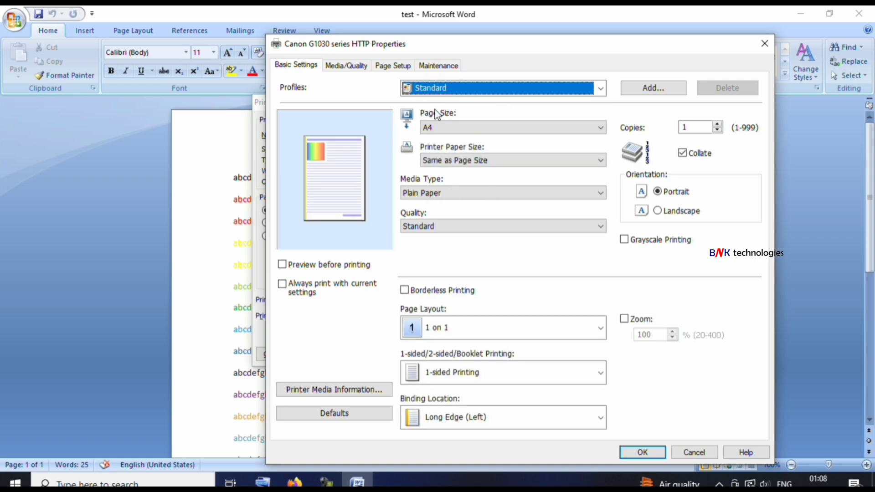
Set the page size to Custom at 210.0 × 297.0 mm and look over the available printer paper sizes.
left_click(446, 122)
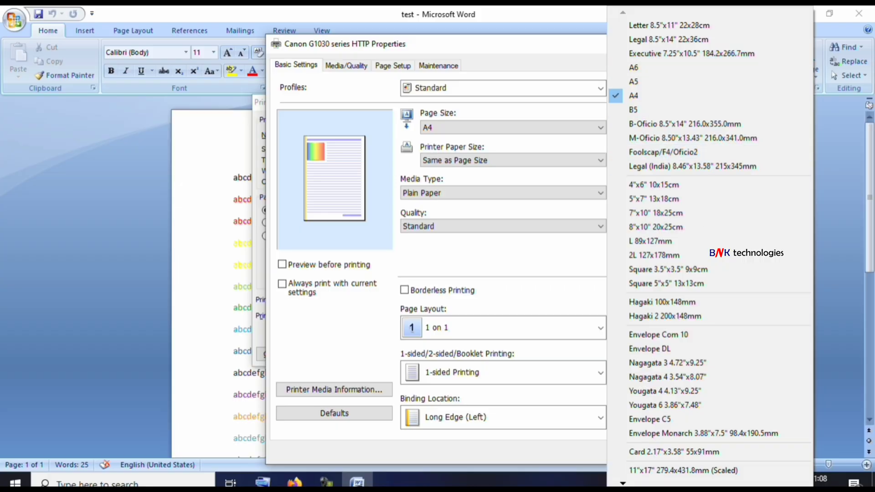
mouse_move(619, 482)
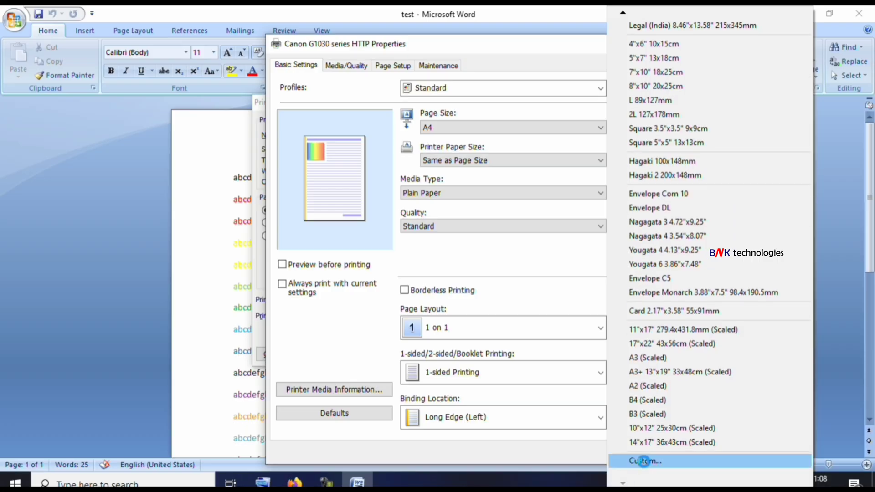
left_click(643, 462)
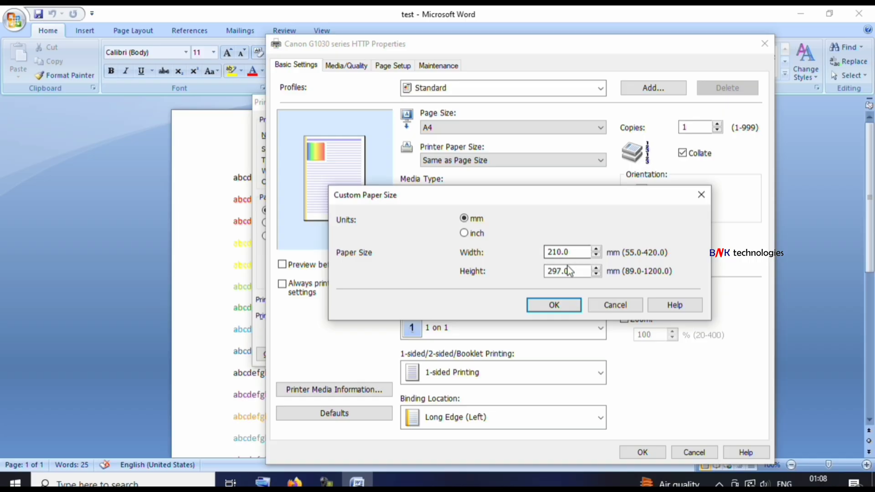
left_click(594, 305)
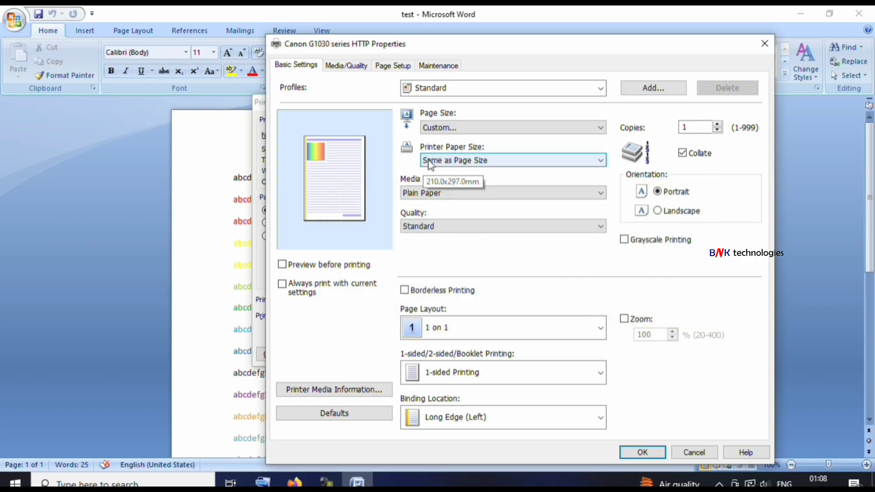
left_click(456, 166)
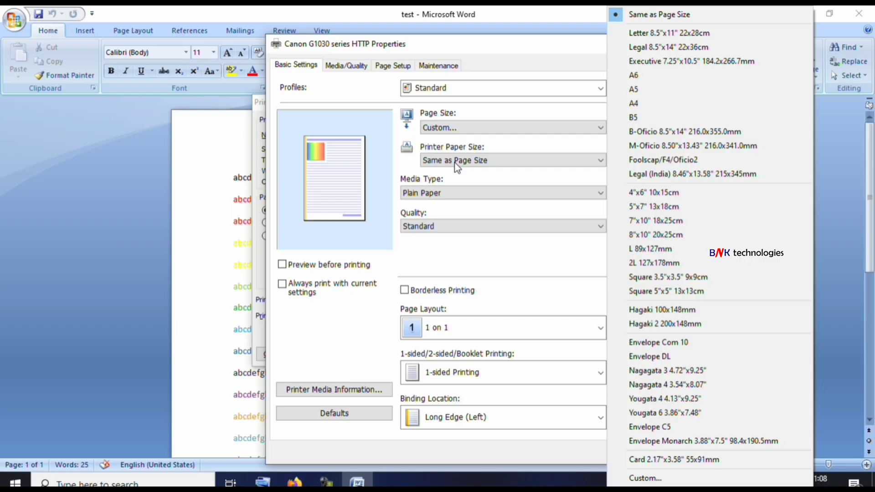
left_click(456, 166)
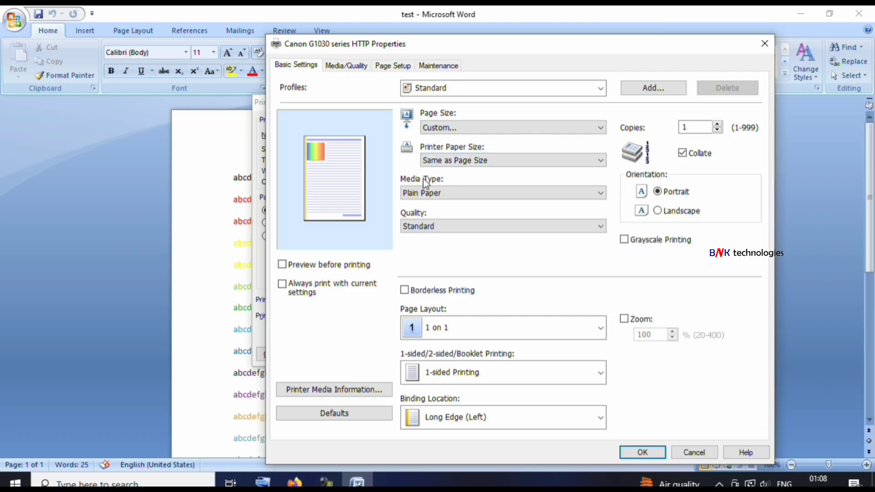
Try Photo Paper Plus Glossy II as the media type and switch back to Plain Paper.
left_click(420, 194)
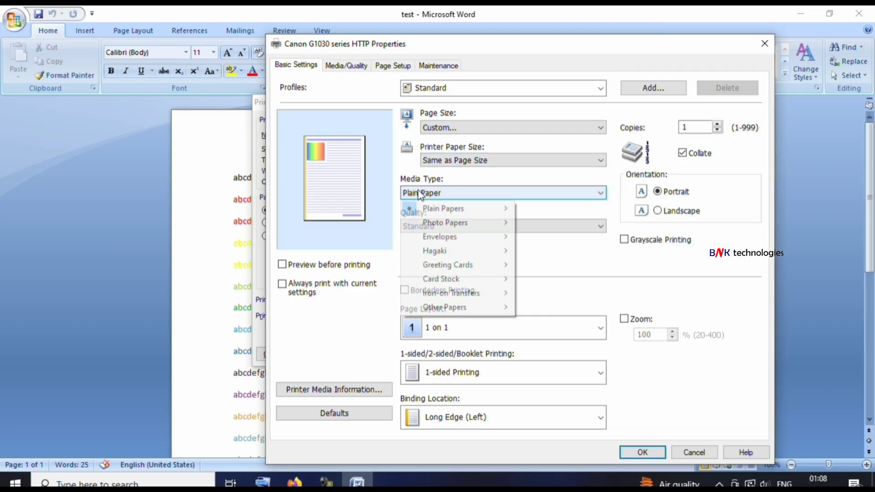
mouse_move(421, 203)
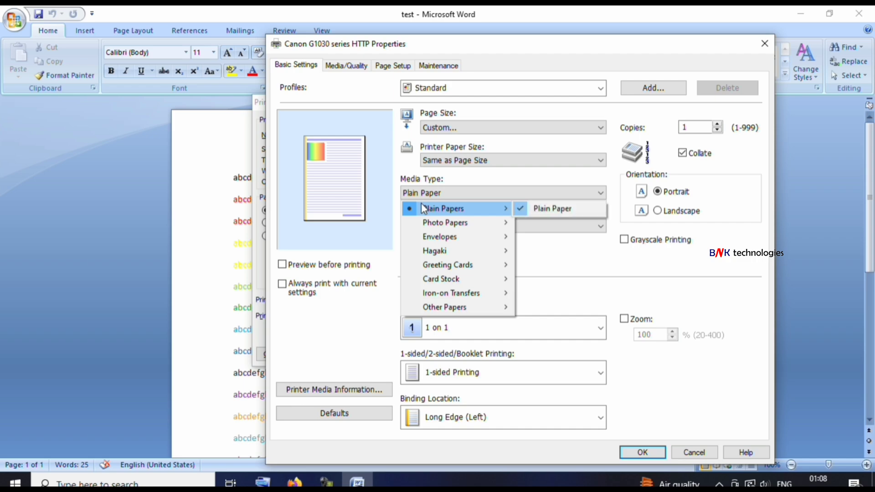
left_click(568, 210)
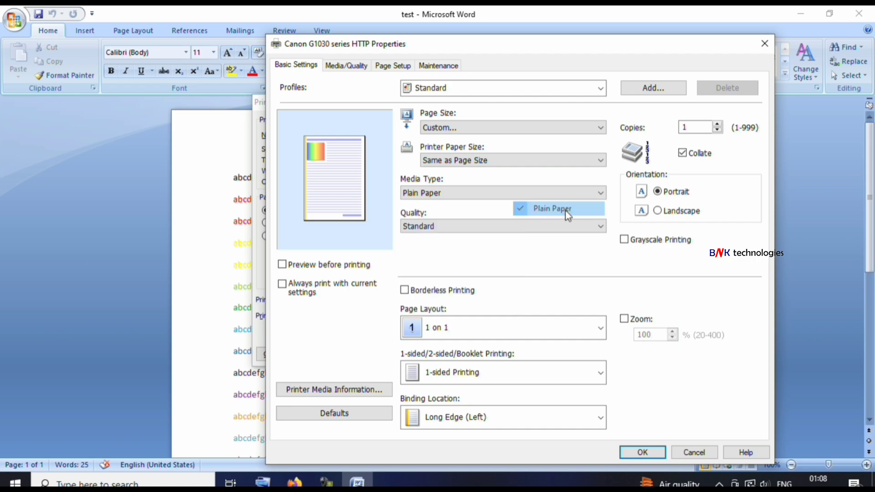
left_click(440, 194)
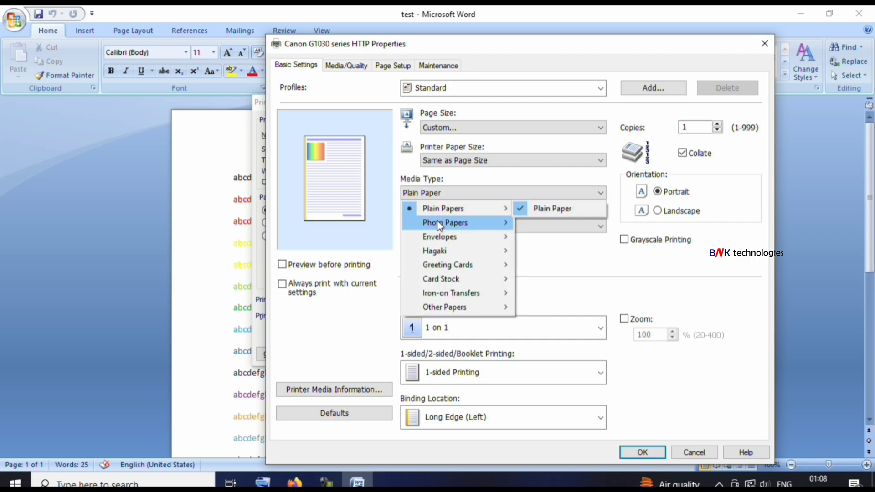
mouse_move(440, 224)
left_click(538, 224)
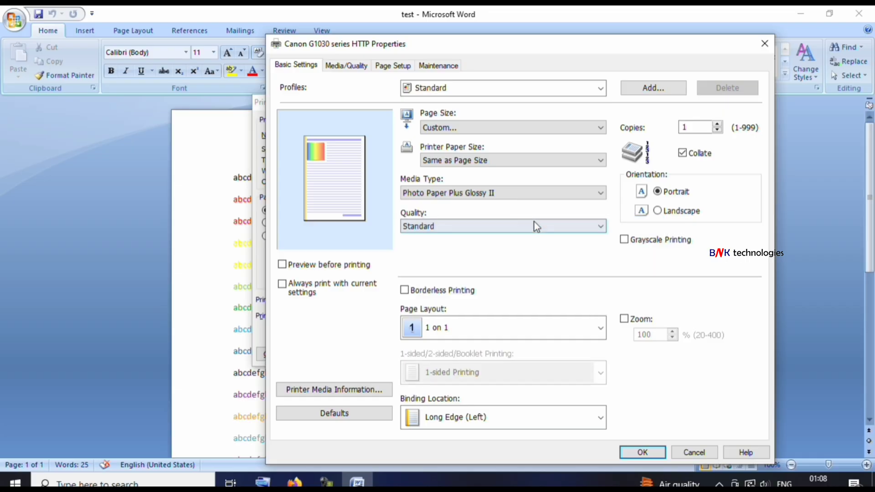
left_click(480, 197)
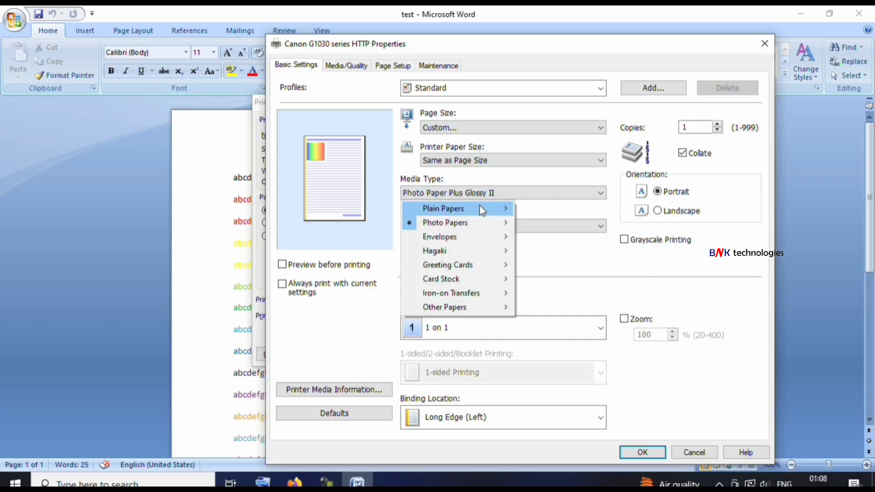
mouse_move(479, 210)
left_click(535, 208)
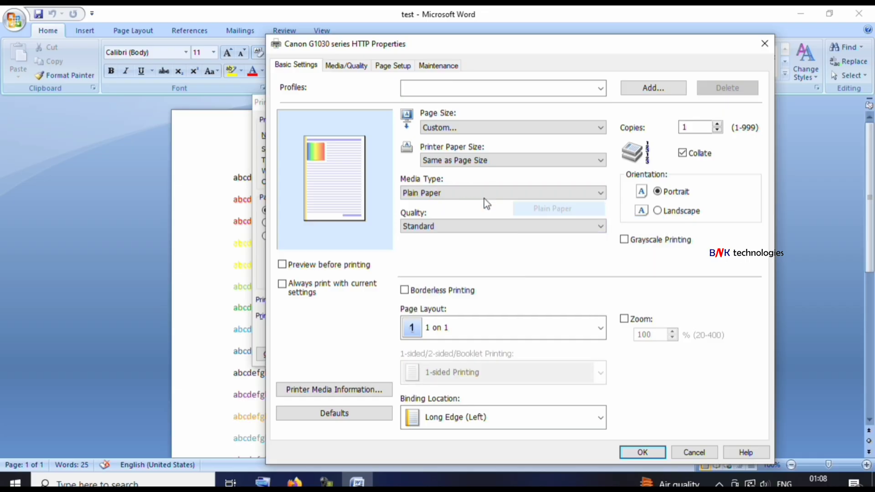
Set the media type to High Resolution Paper and view the print quality options offered for it.
left_click(478, 196)
mouse_move(478, 214)
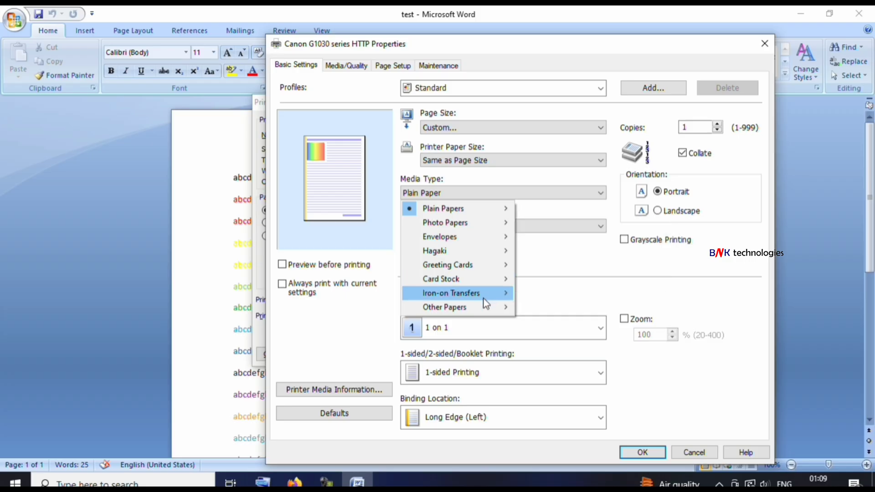
mouse_move(484, 306)
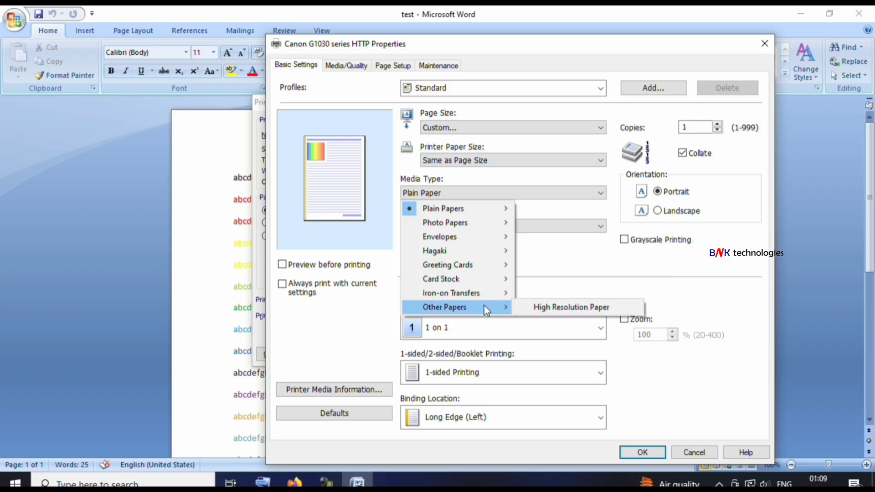
left_click(564, 304)
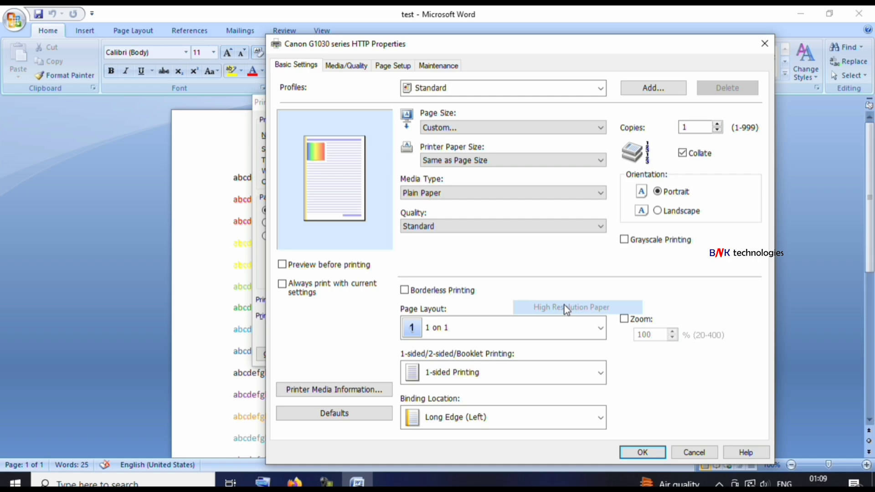
left_click(429, 225)
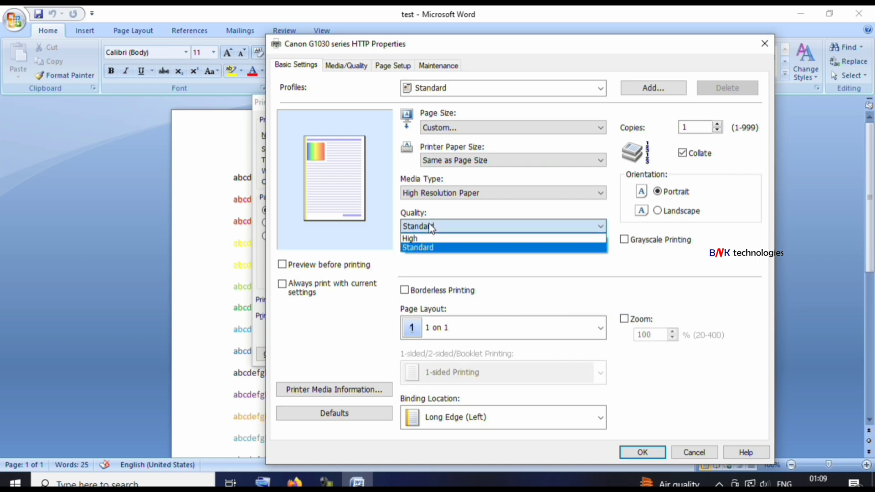
Set the media type to Plain Paper and choose Standard print quality after viewing the quality options.
left_click(421, 196)
left_click(426, 194)
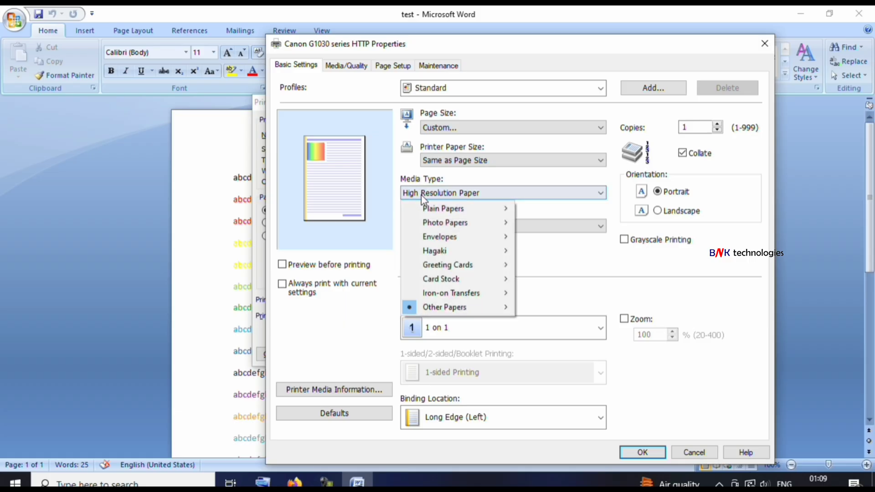
mouse_move(433, 211)
left_click(542, 208)
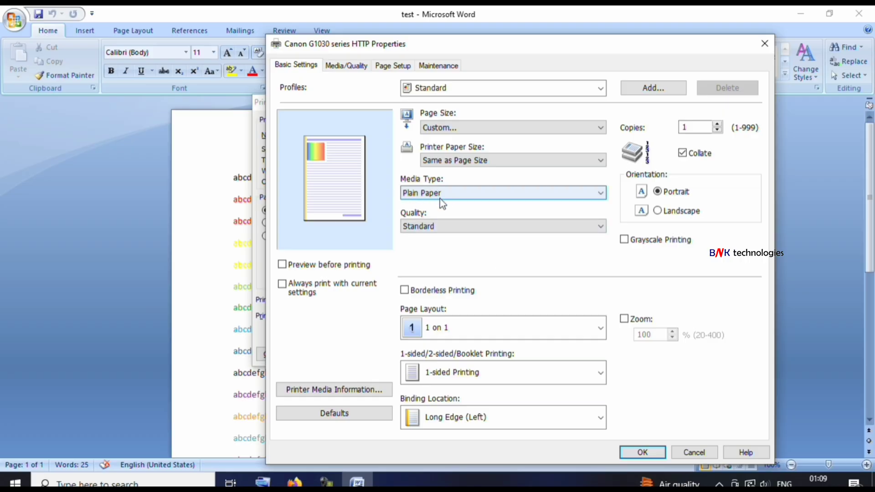
left_click(423, 228)
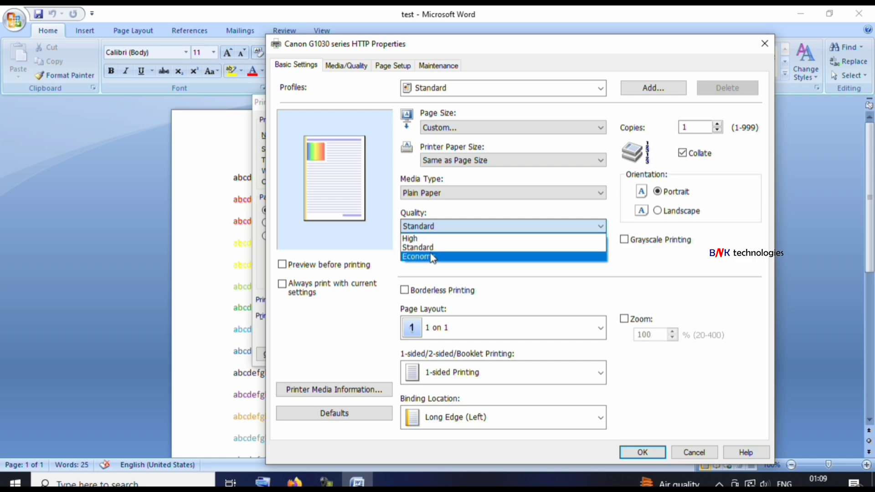
left_click(430, 249)
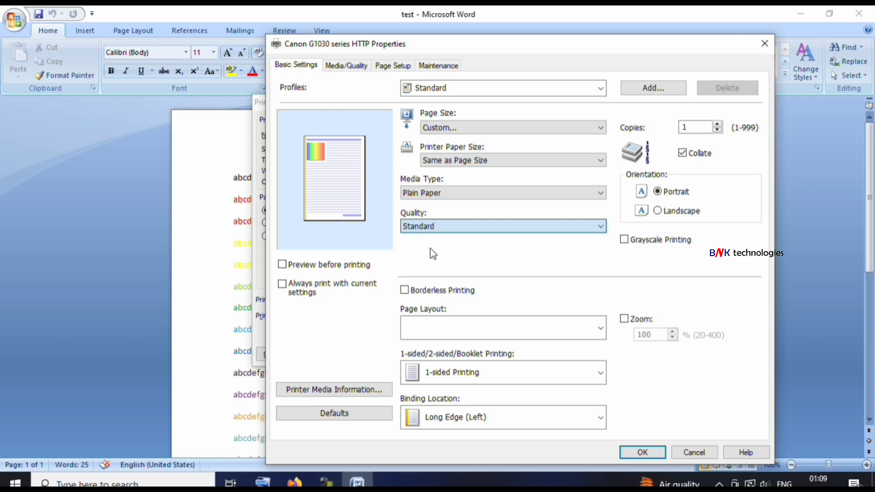
Raise the number of copies and return it to 1, and try Landscape orientation before restoring Portrait.
left_click(717, 123)
left_click(717, 131)
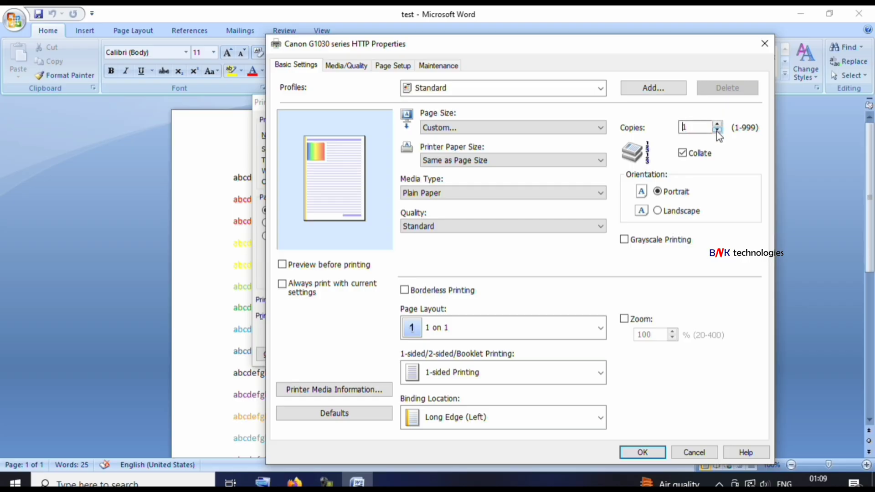
left_click(658, 212)
left_click(658, 191)
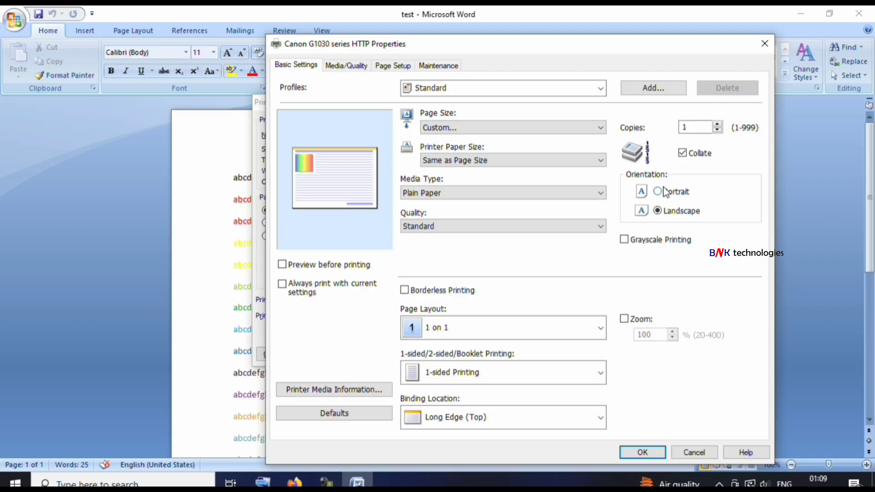
Try grayscale printing and turn it off again, and look over the page layouts, keeping 1 on 1.
left_click(625, 241)
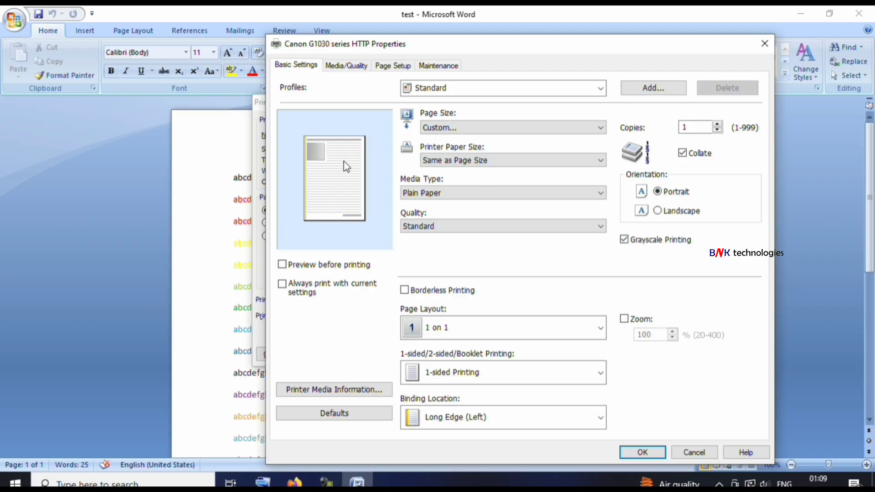
left_click(648, 241)
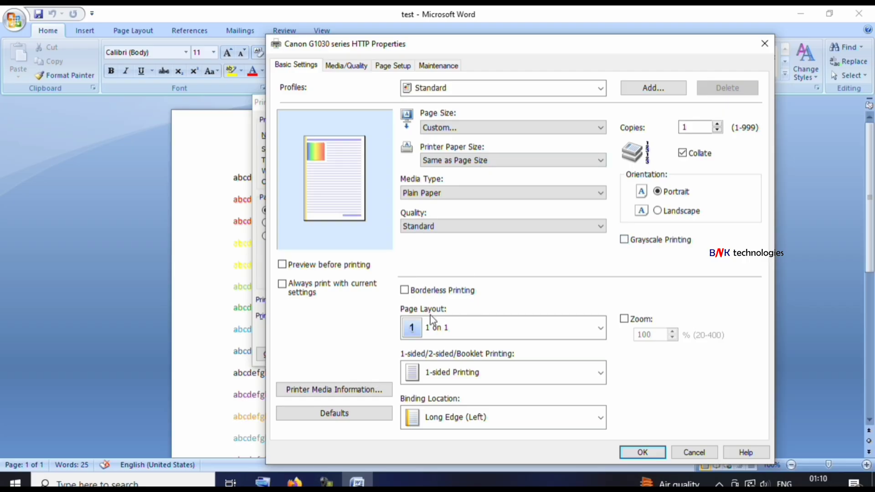
left_click(441, 329)
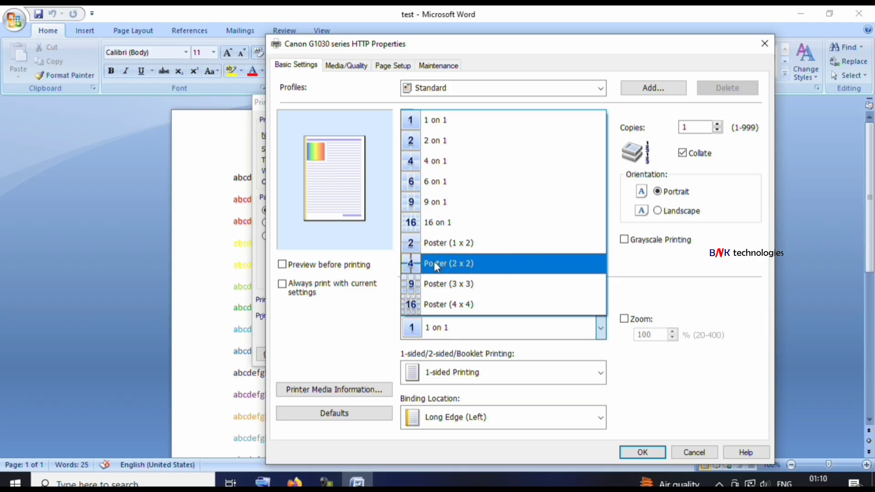
left_click(440, 120)
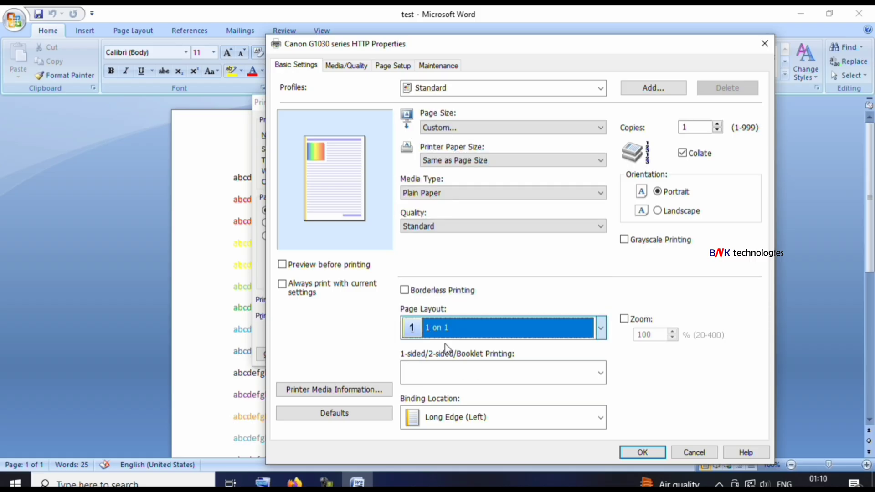
View the 1-sided, 2-sided and booklet printing choices and the binding locations, keeping 1-sided Printing and Long Edge (Left).
left_click(433, 371)
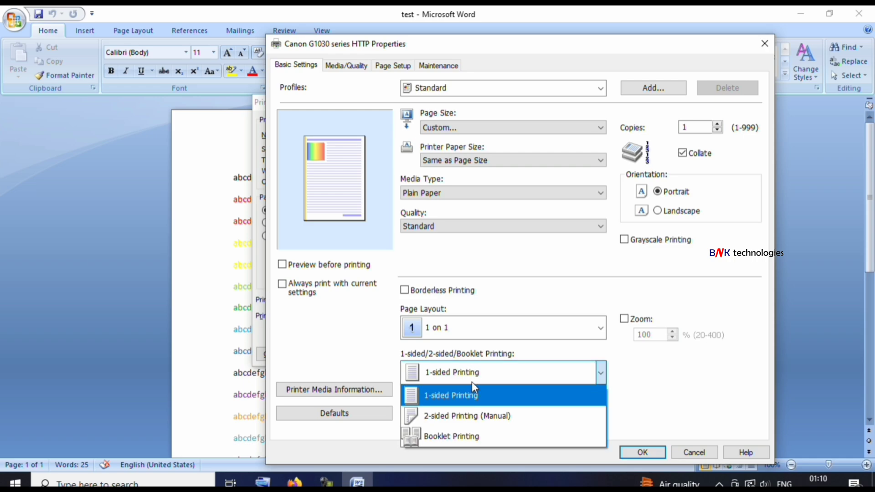
left_click(474, 412)
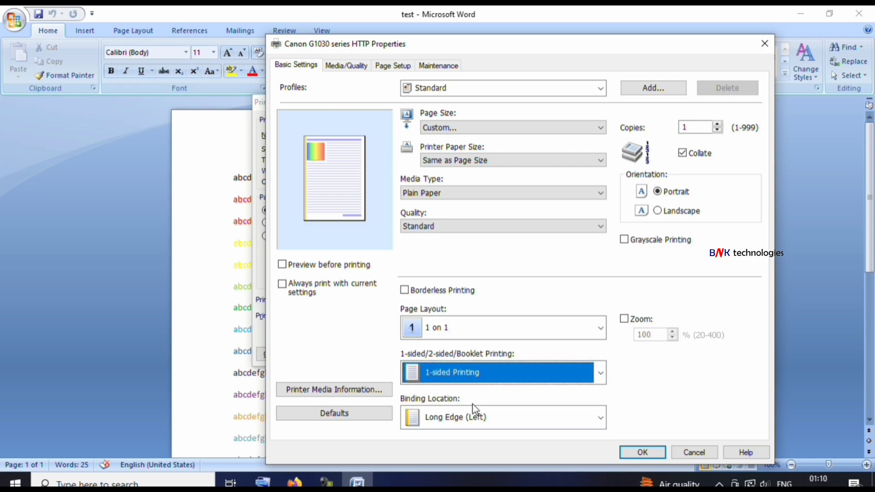
left_click(458, 422)
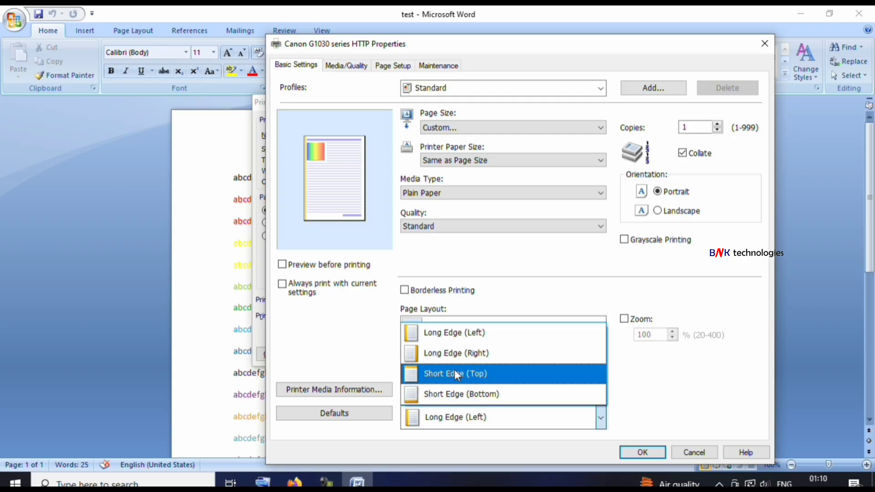
left_click(701, 359)
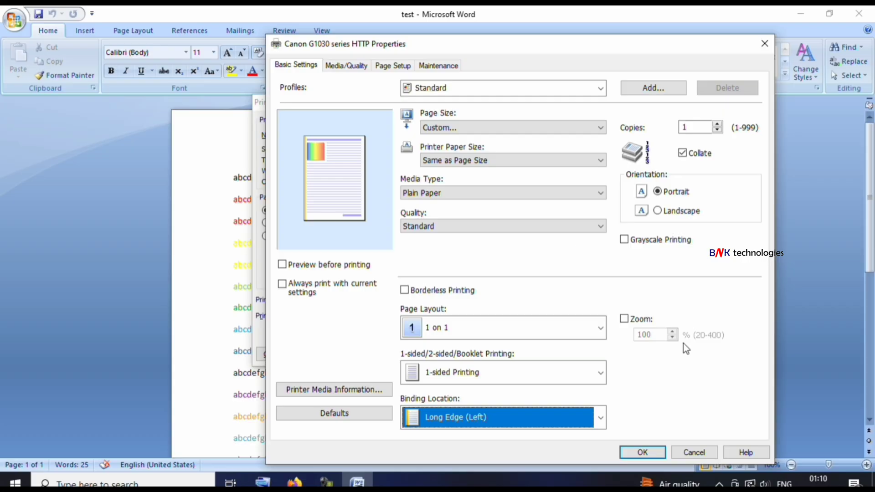
Switch to the Photo Printing profile and look over its page sizes, keeping 4"x6" 10x15cm.
left_click(437, 87)
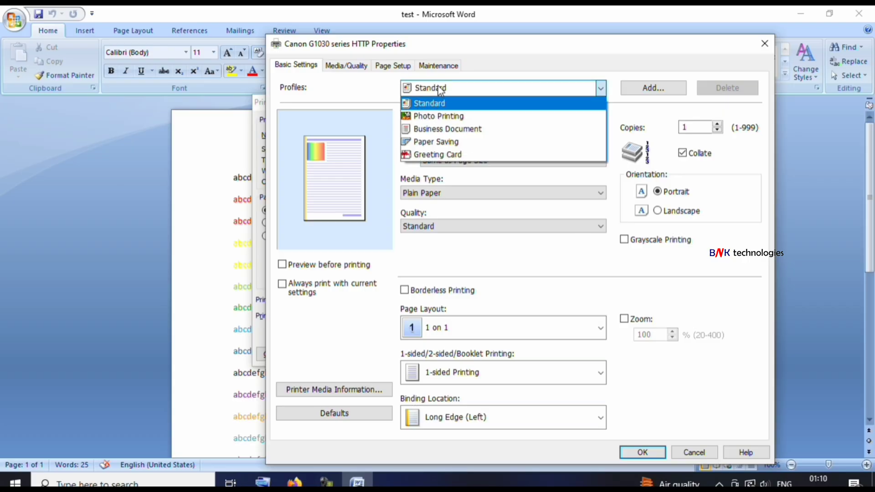
left_click(440, 117)
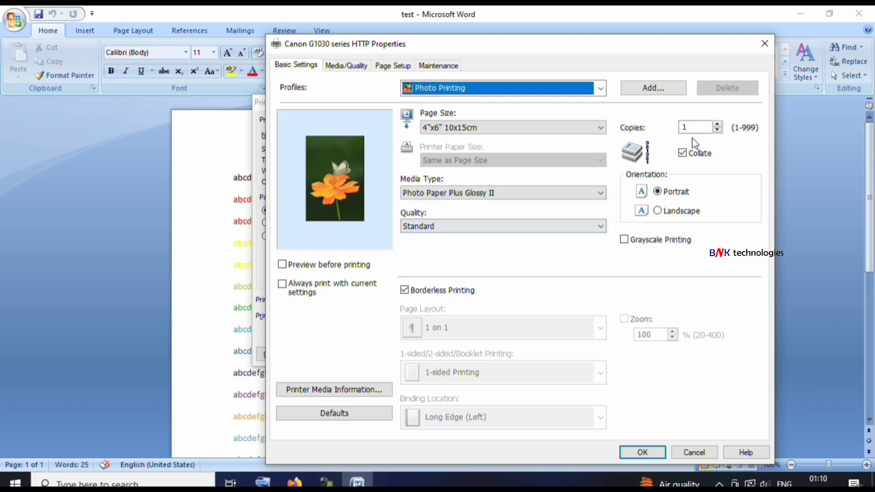
left_click(437, 130)
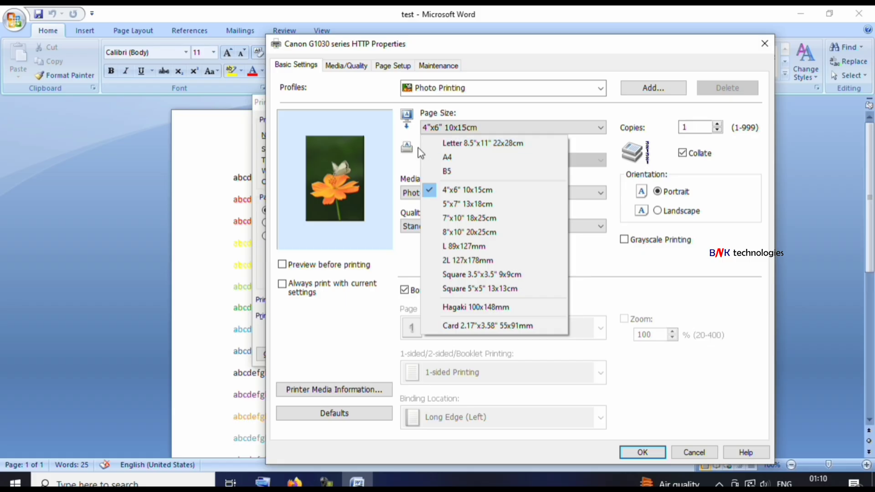
left_click(405, 152)
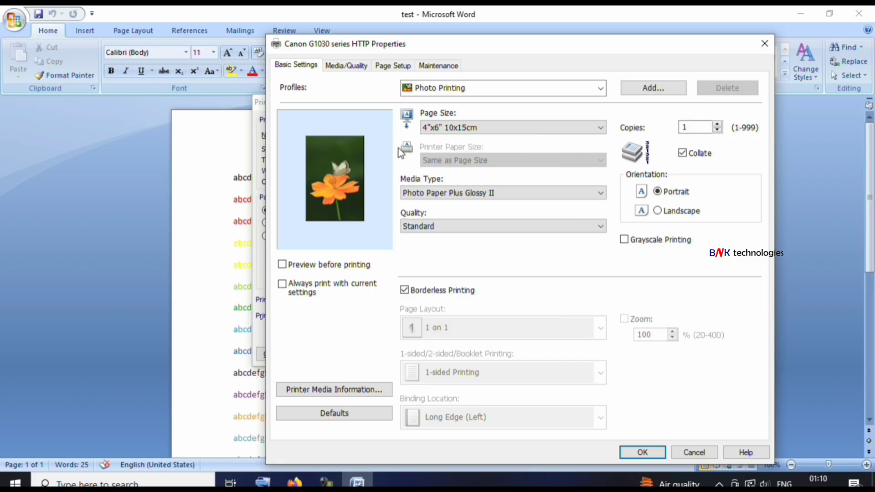
Look through the media type categories and the print quality options offered for the Photo Printing profile.
left_click(438, 194)
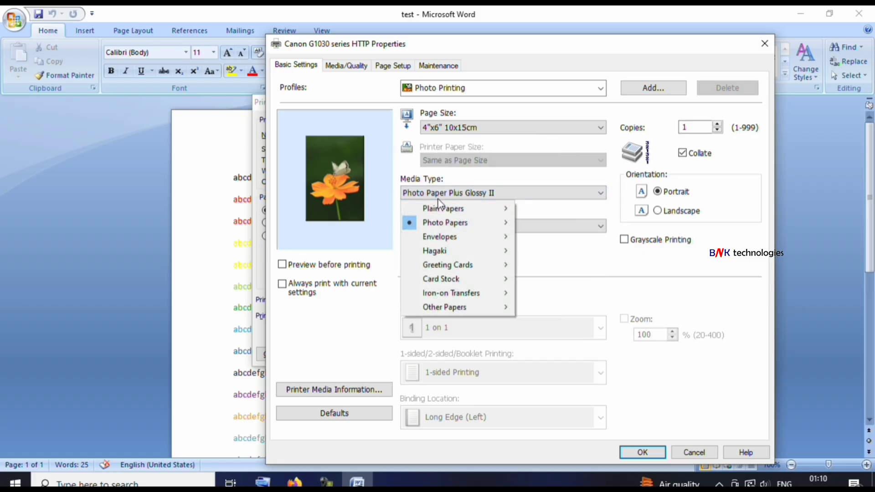
mouse_move(440, 223)
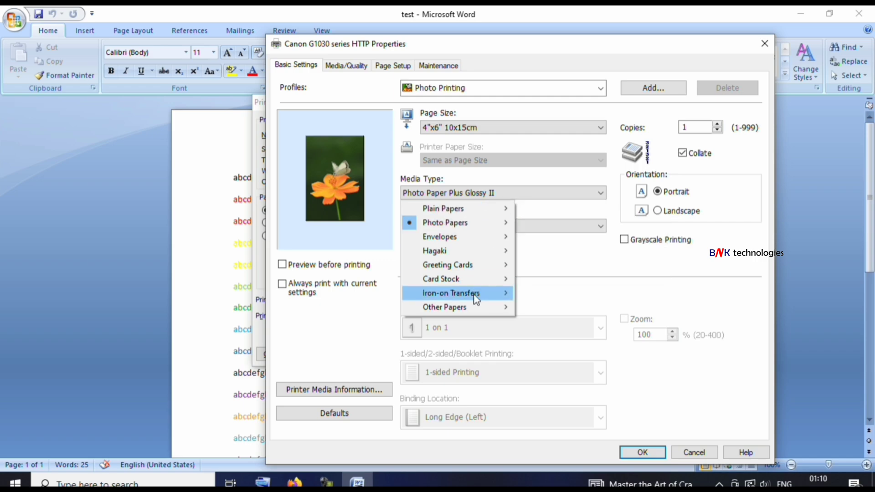
mouse_move(476, 309)
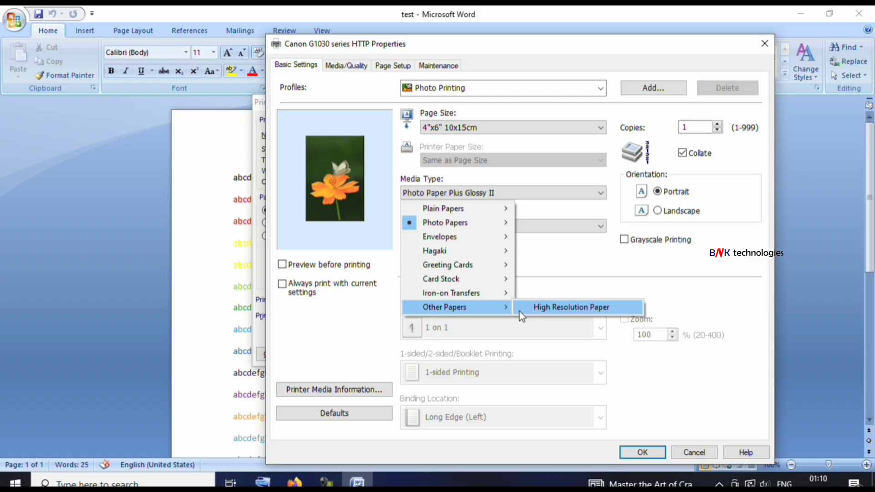
left_click(383, 215)
left_click(406, 226)
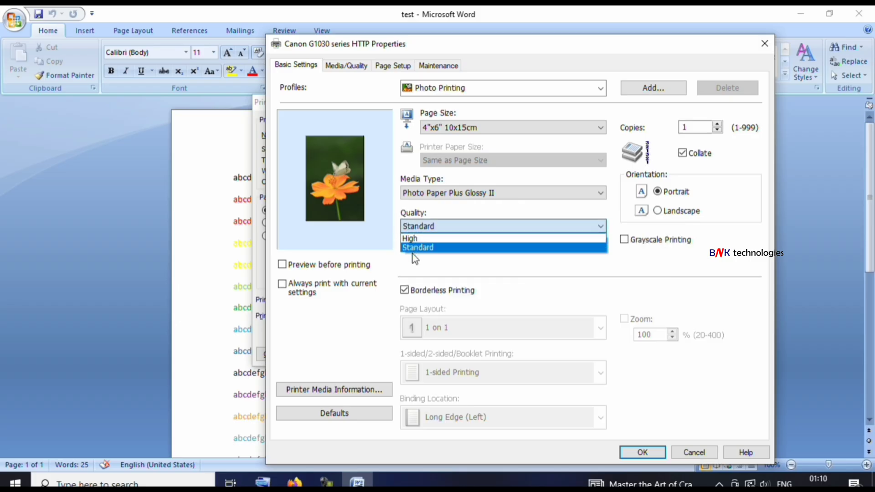
Set the media type to Plain Paper, accept the printer properties and print all pages of the document.
left_click(408, 195)
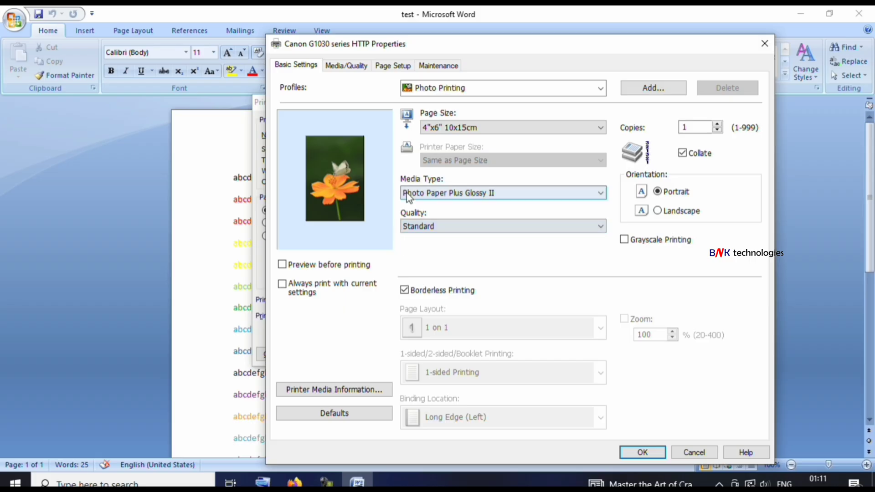
left_click(408, 196)
mouse_move(413, 207)
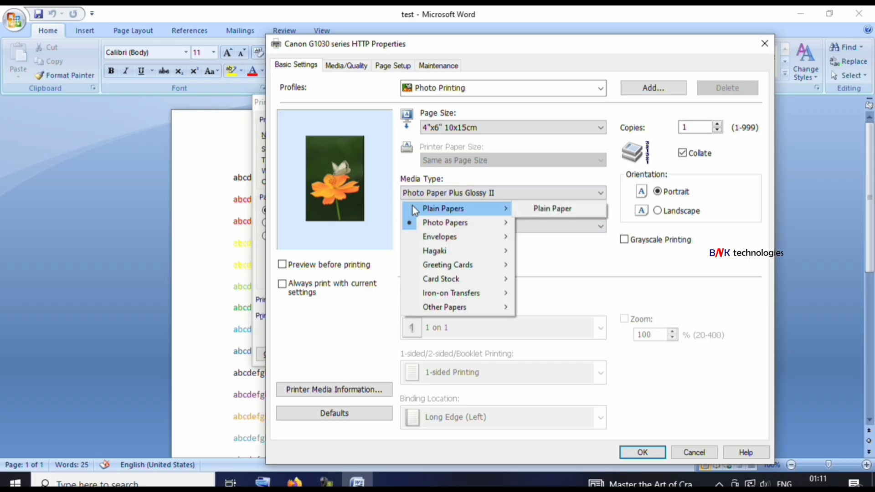
left_click(533, 209)
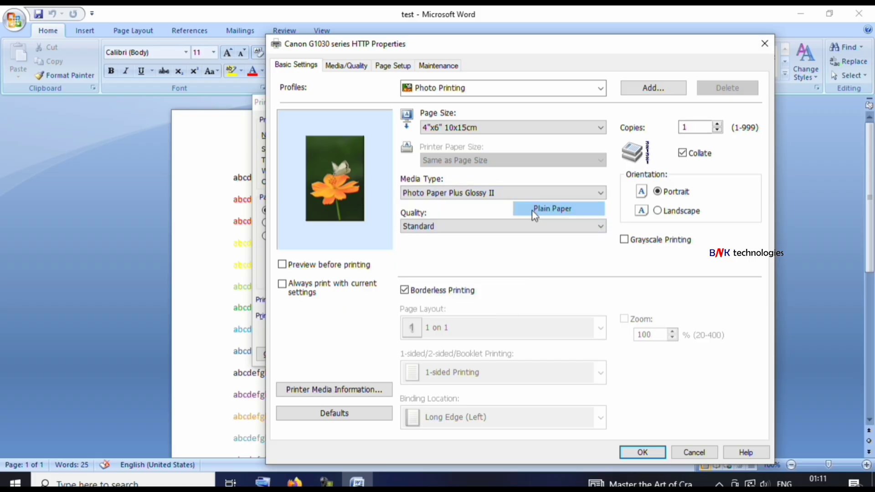
left_click(628, 456)
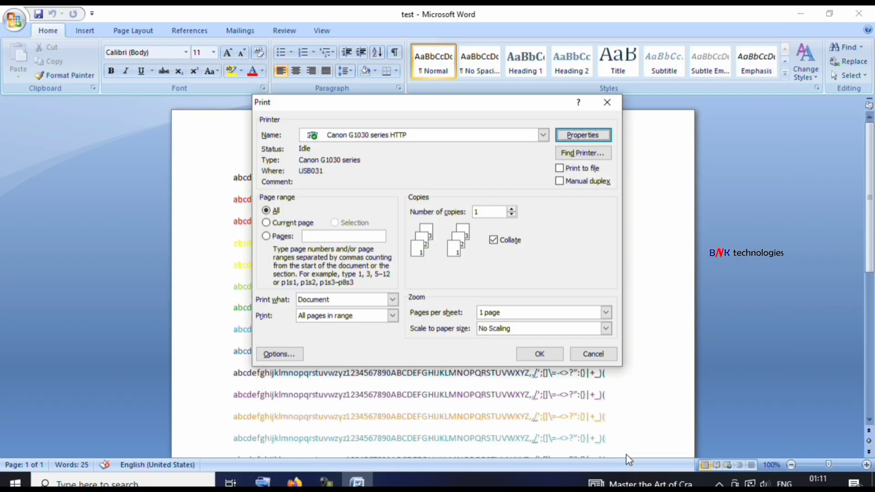
left_click(552, 357)
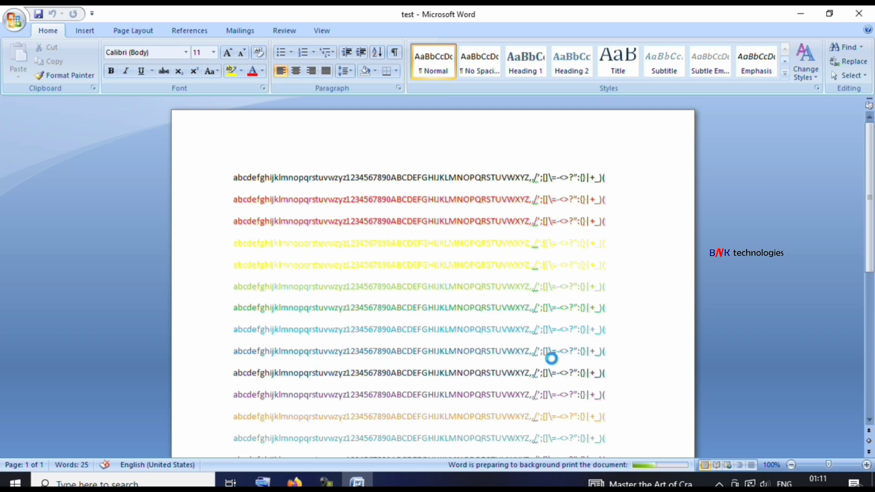